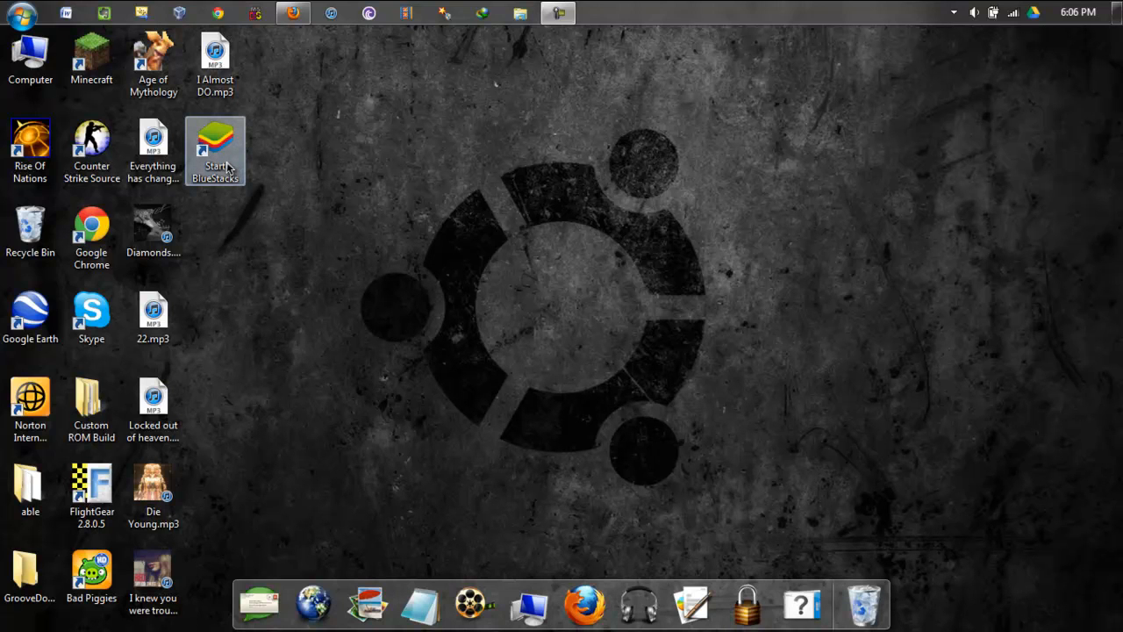
# Step: Launch BlueStacks App Player and maximize its window while My Apps loads
pyautogui.doubleClick(227, 166)
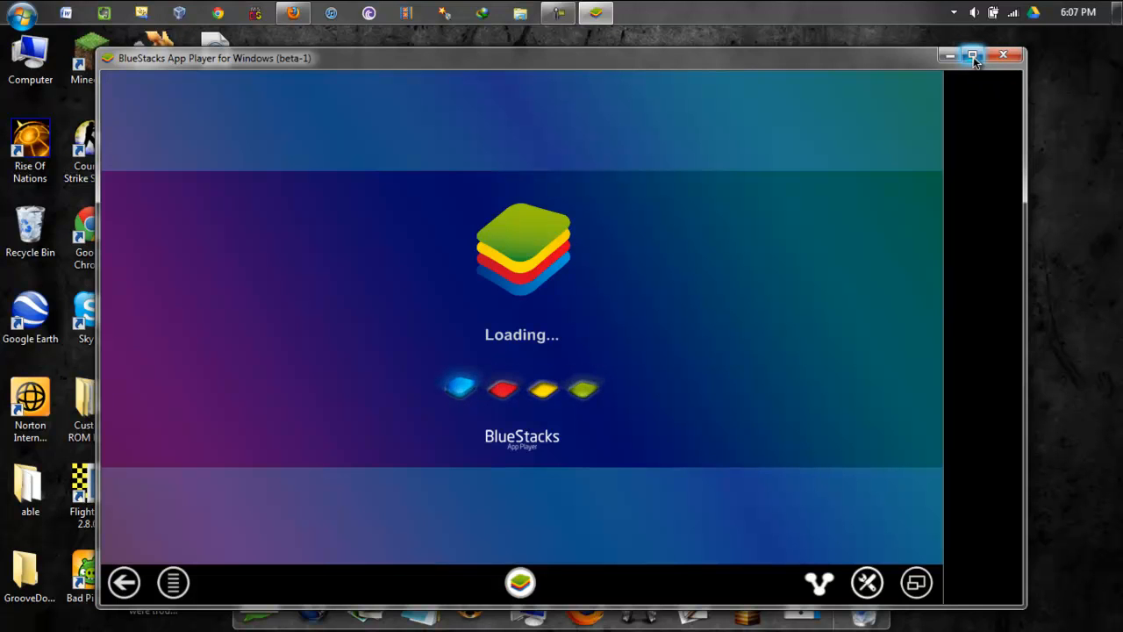
pyautogui.click(973, 58)
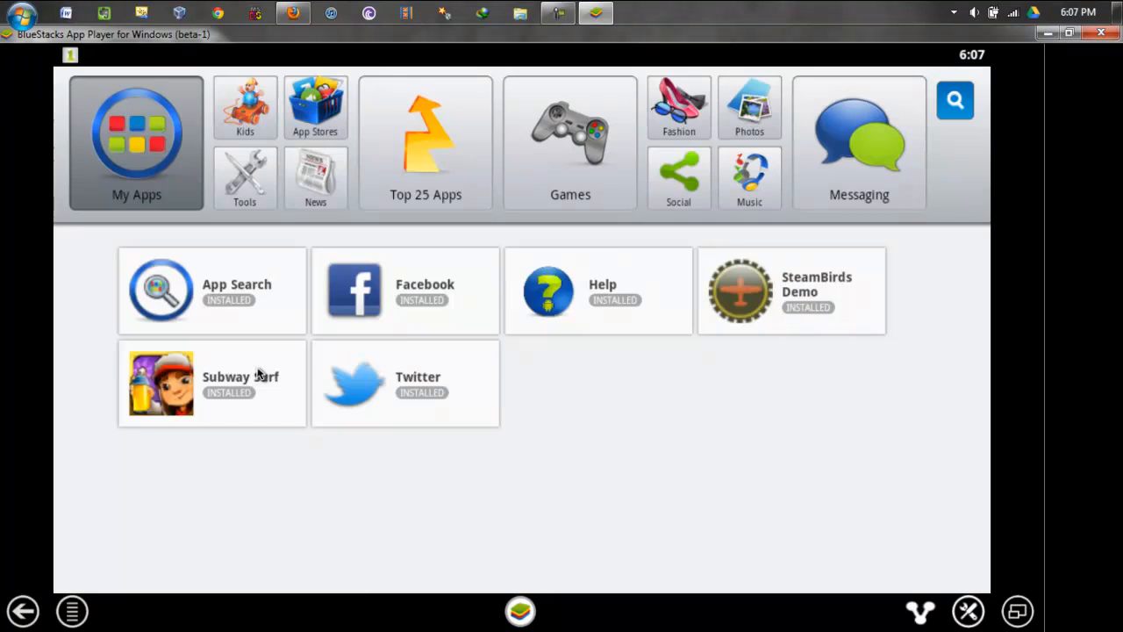
# Step: Launch Subway Surf from My Apps and raise the volume while it loads
pyautogui.click(259, 374)
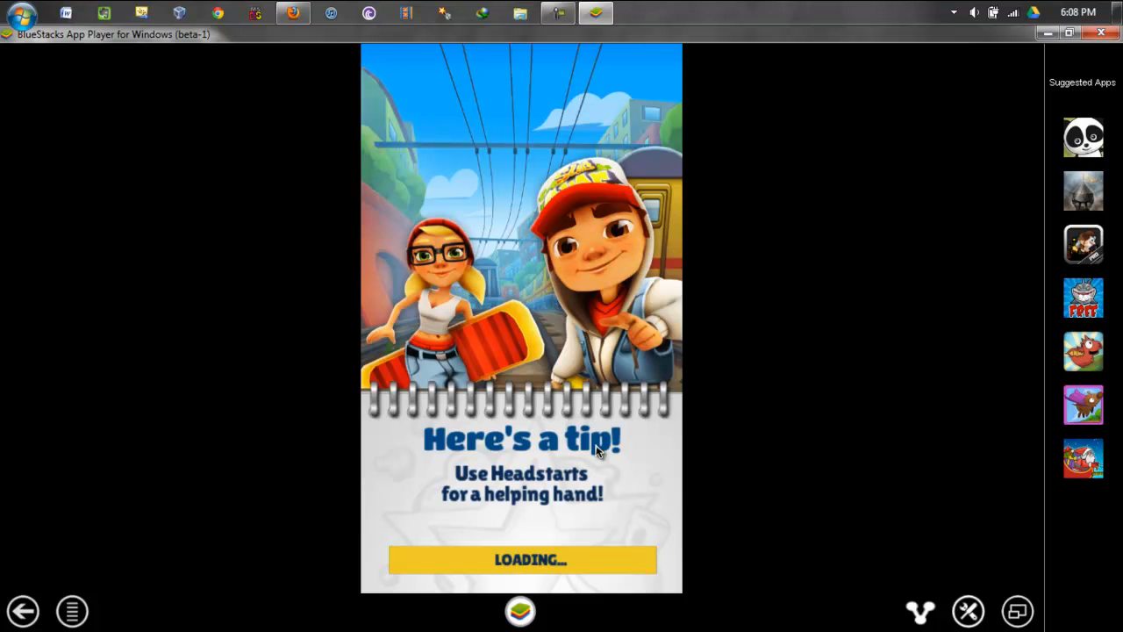
pyautogui.press('XF86AudioRaiseVolume')
pyautogui.press('XF86AudioRaiseVolume')
pyautogui.press('XF86AudioRaiseVolume')
pyautogui.press('XF86AudioRaiseVolume')
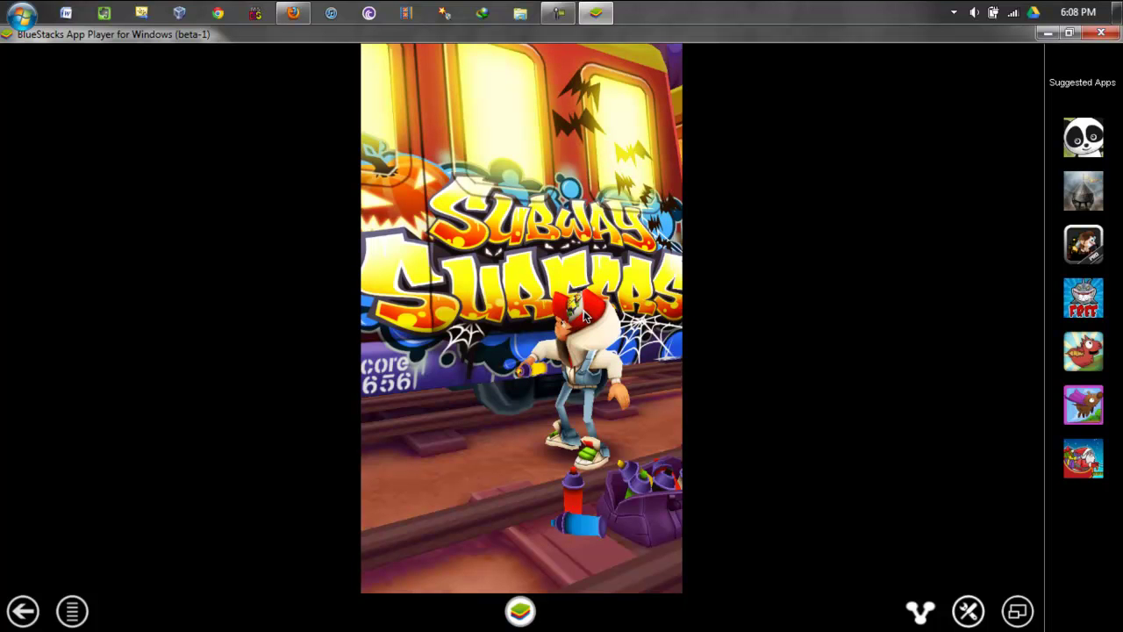
# Step: Run Subway Surfers, jumping a barrier and dodging left, then return home after scoring 107
pyautogui.click(586, 316)
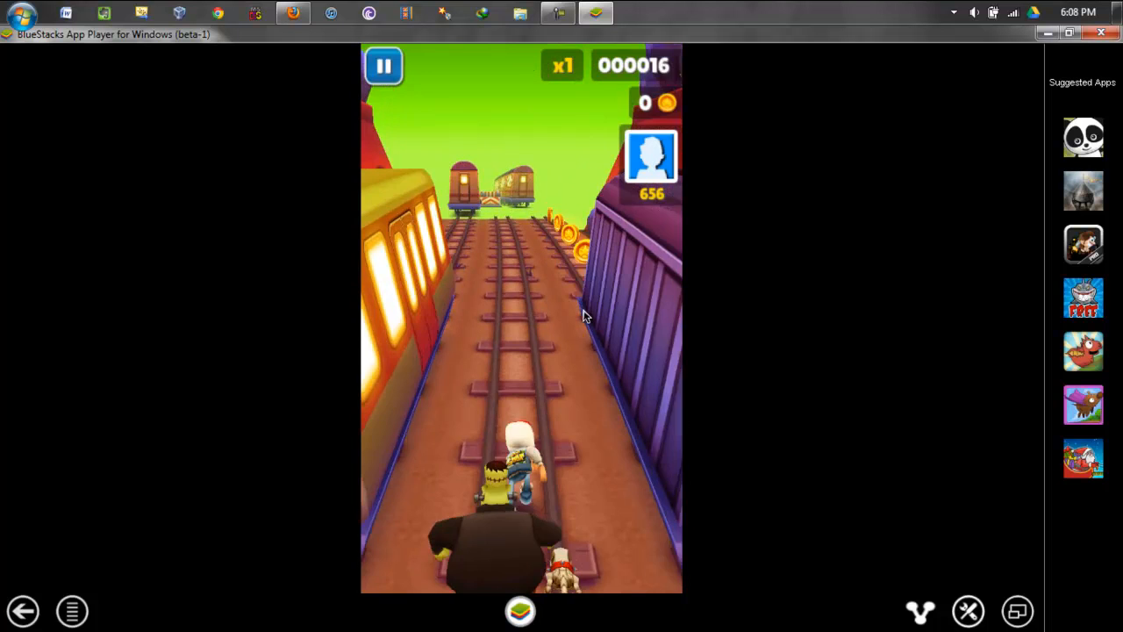
pyautogui.press('XF86AudioLowerVolume')
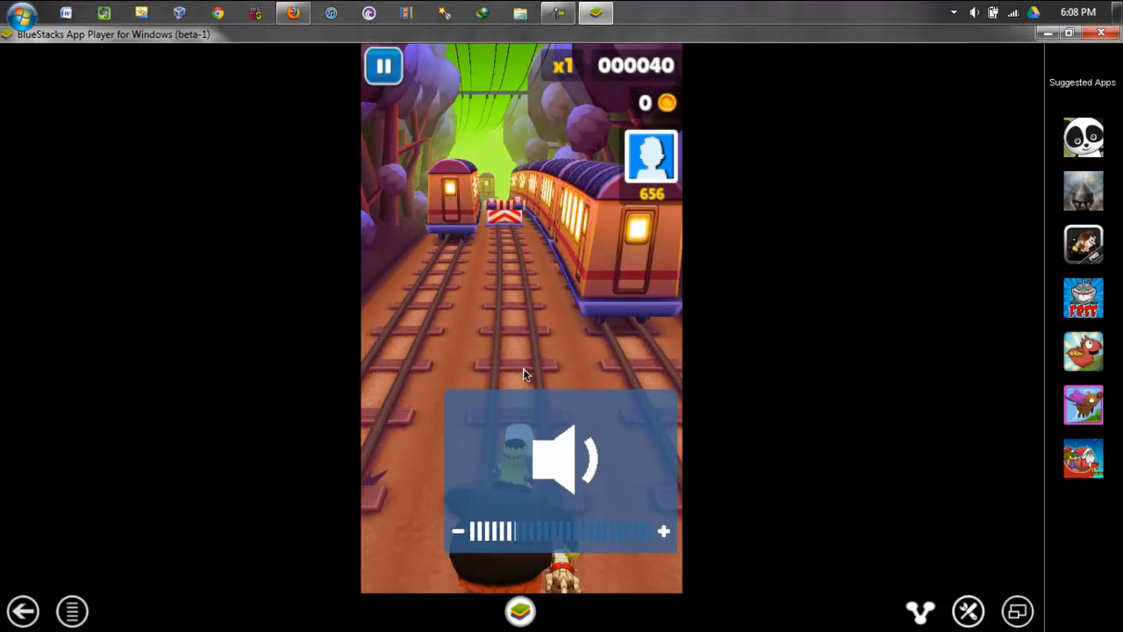
pyautogui.press('Up')
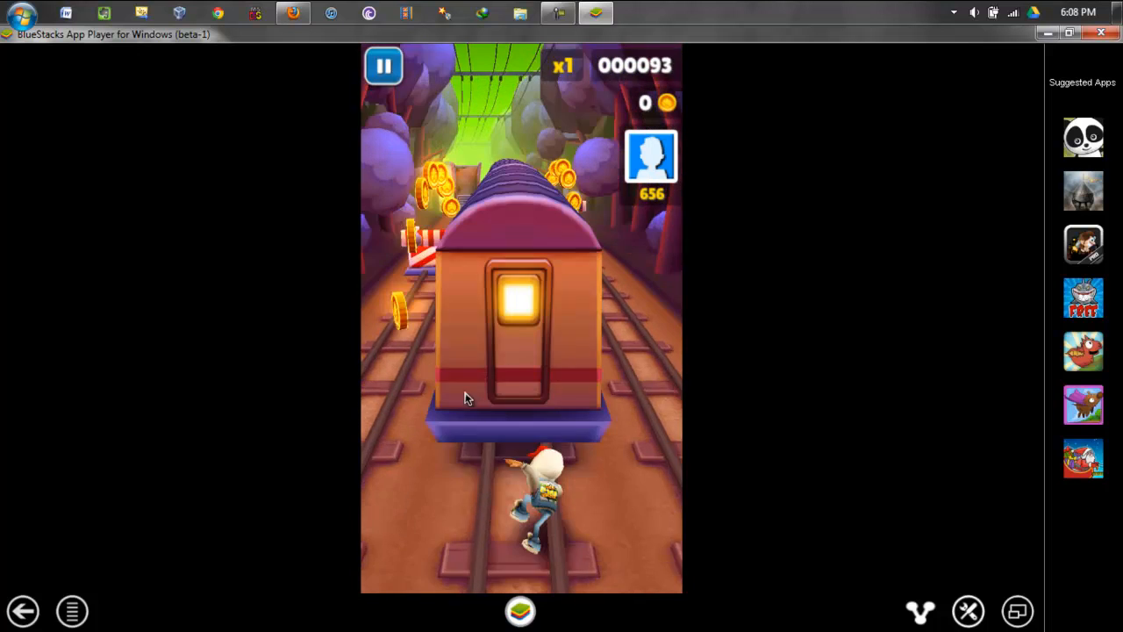
pyautogui.press('Left')
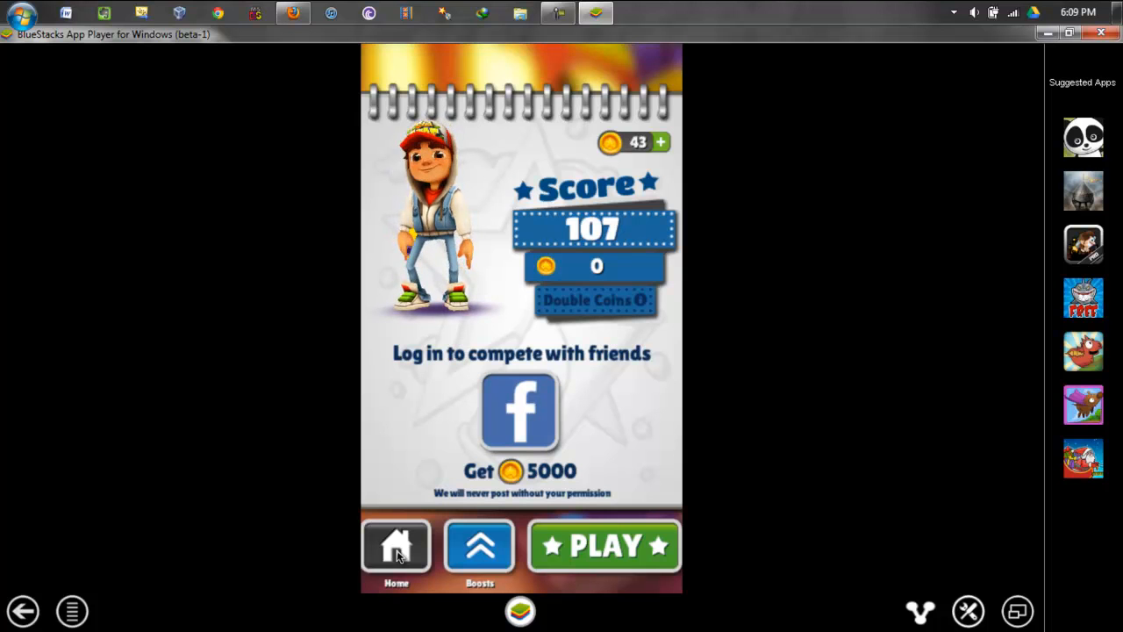
pyautogui.click(399, 553)
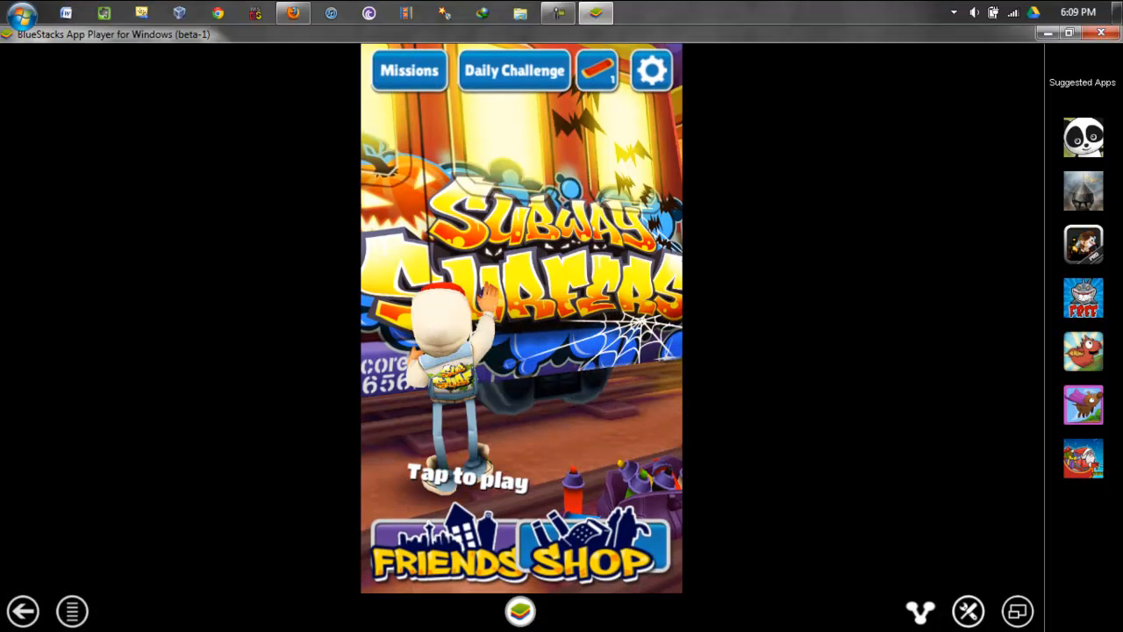
# Step: Leave the game and launch 1Mobile Market from notifications, accepting its license and skipping the update
pyautogui.click(522, 612)
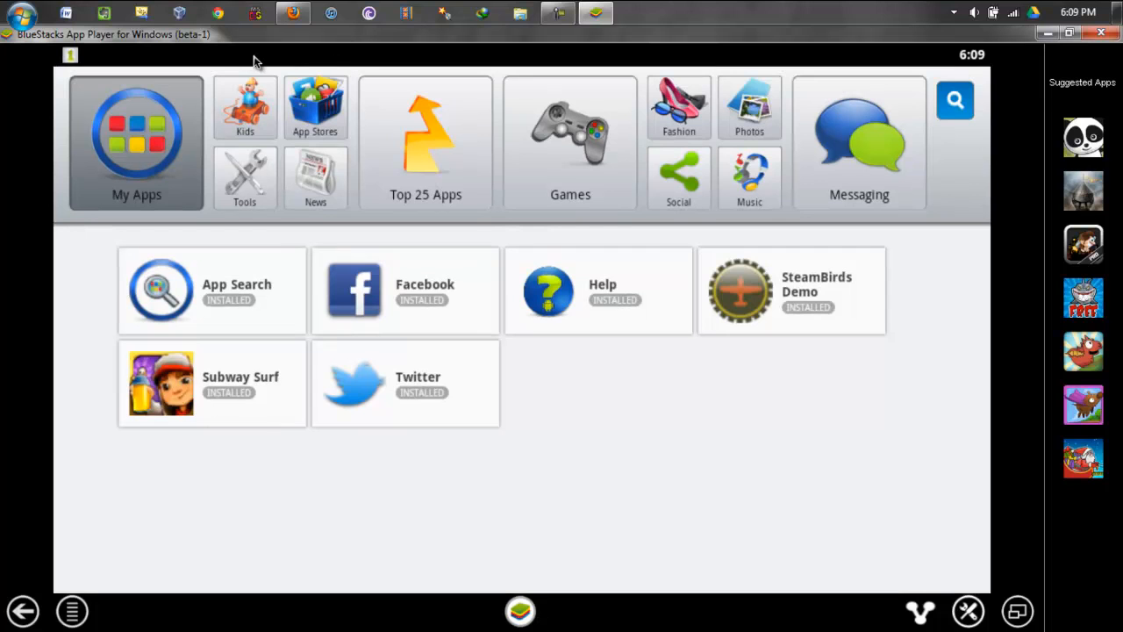
pyautogui.moveTo(260, 58); pyautogui.dragTo(236, 509)
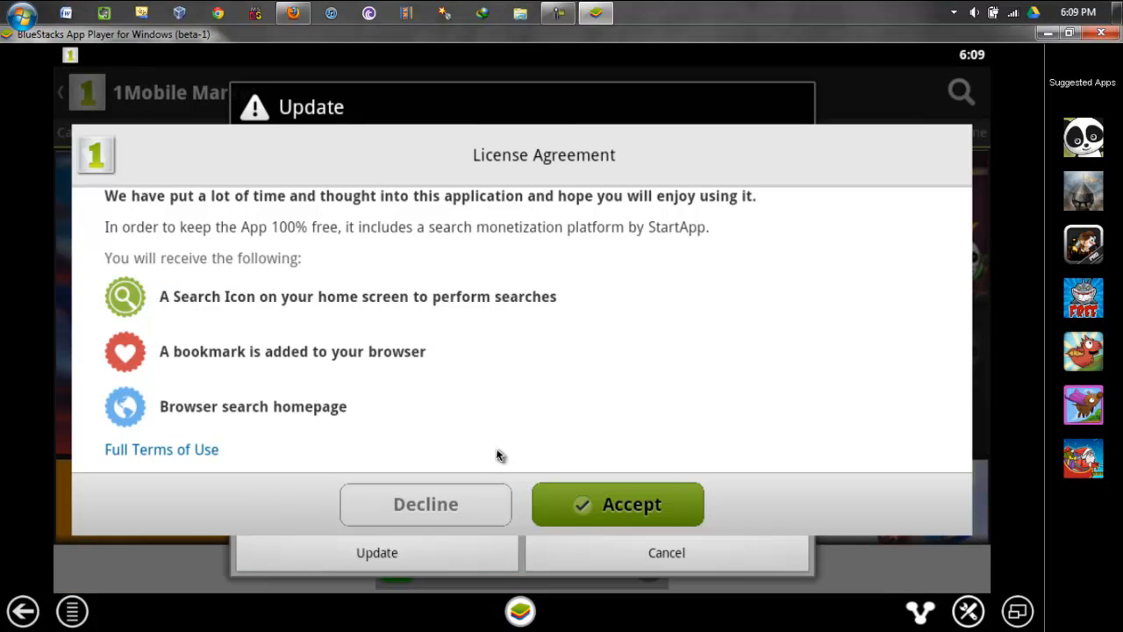
pyautogui.click(610, 505)
pyautogui.click(629, 566)
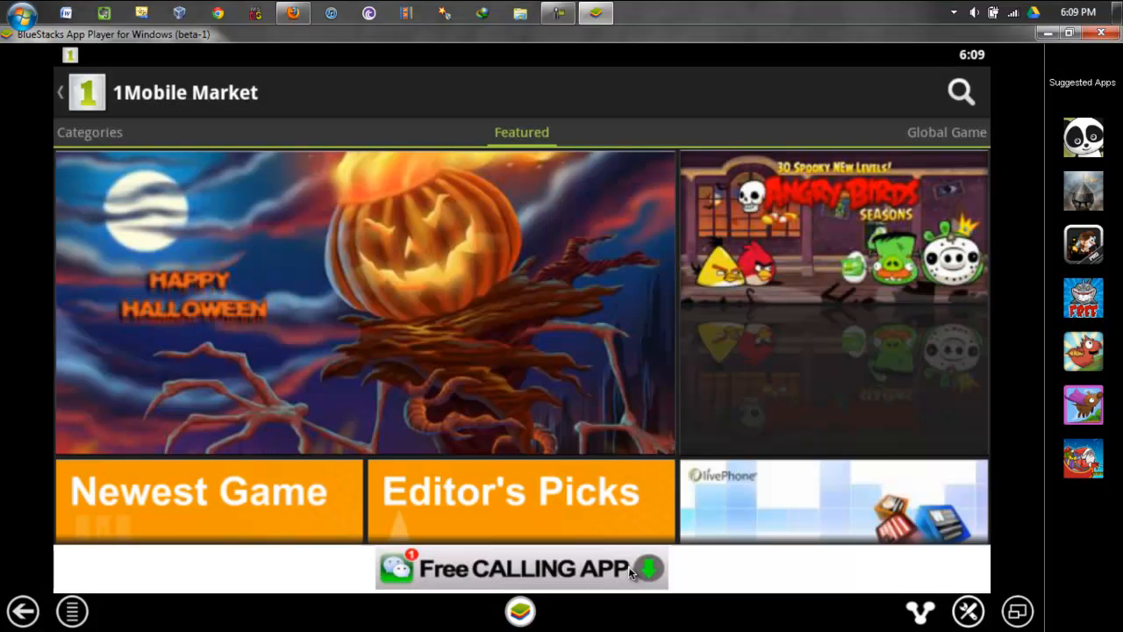
# Step: Swipe through the Featured, Global Game, TopTrends and TopRated app lists
pyautogui.moveTo(957, 272); pyautogui.dragTo(281, 290)
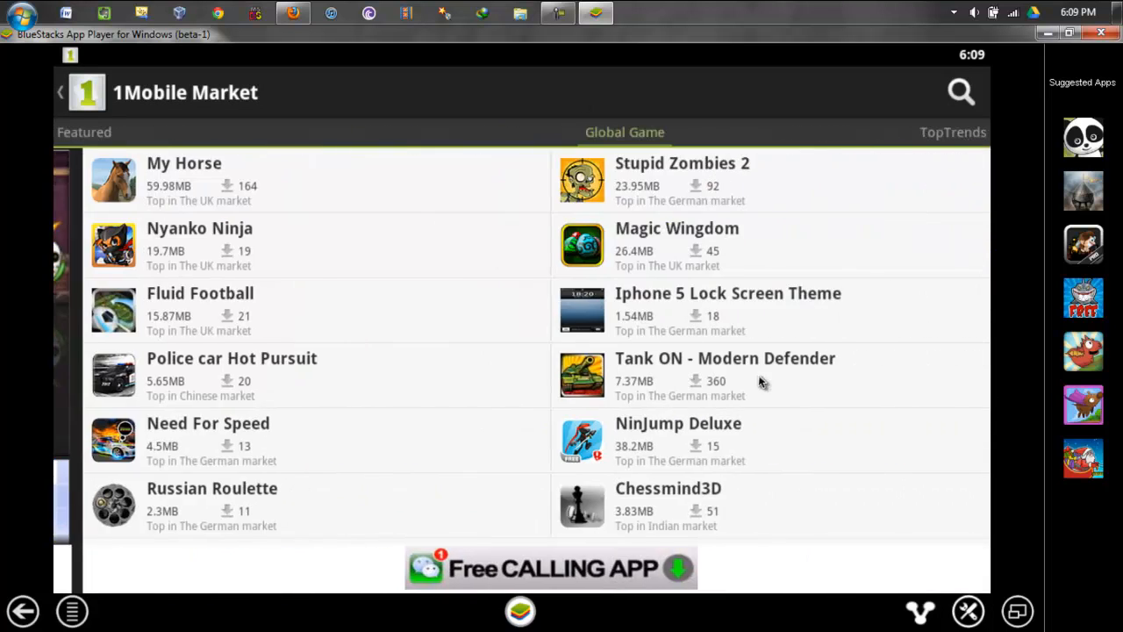
pyautogui.moveTo(764, 378); pyautogui.dragTo(237, 421)
pyautogui.moveTo(808, 369); pyautogui.dragTo(278, 428)
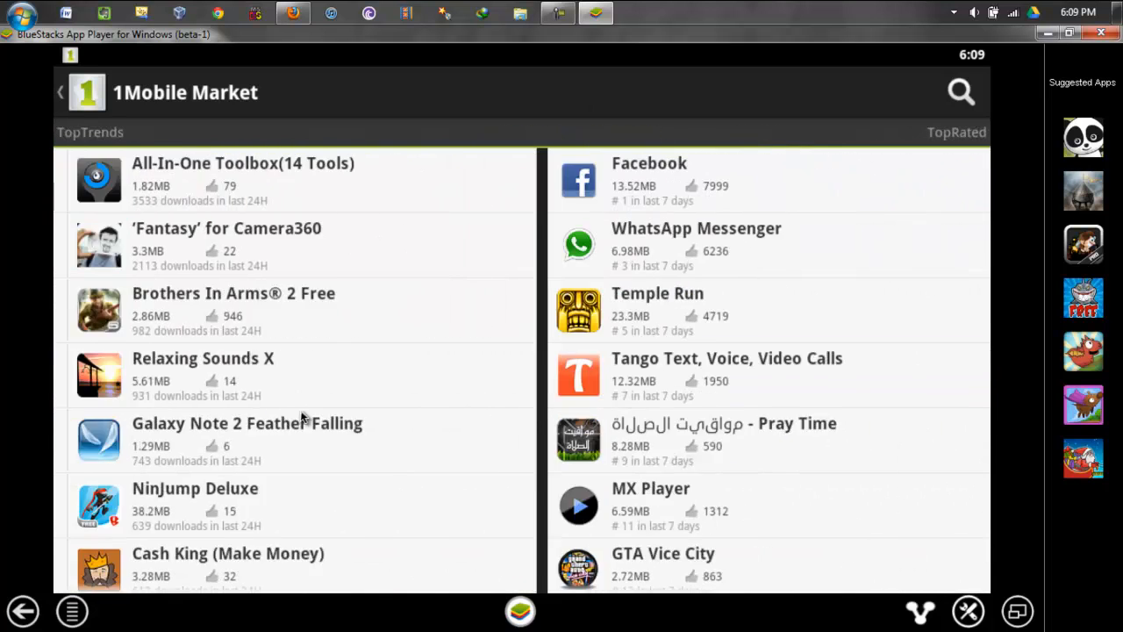
pyautogui.moveTo(386, 456); pyautogui.dragTo(483, 79)
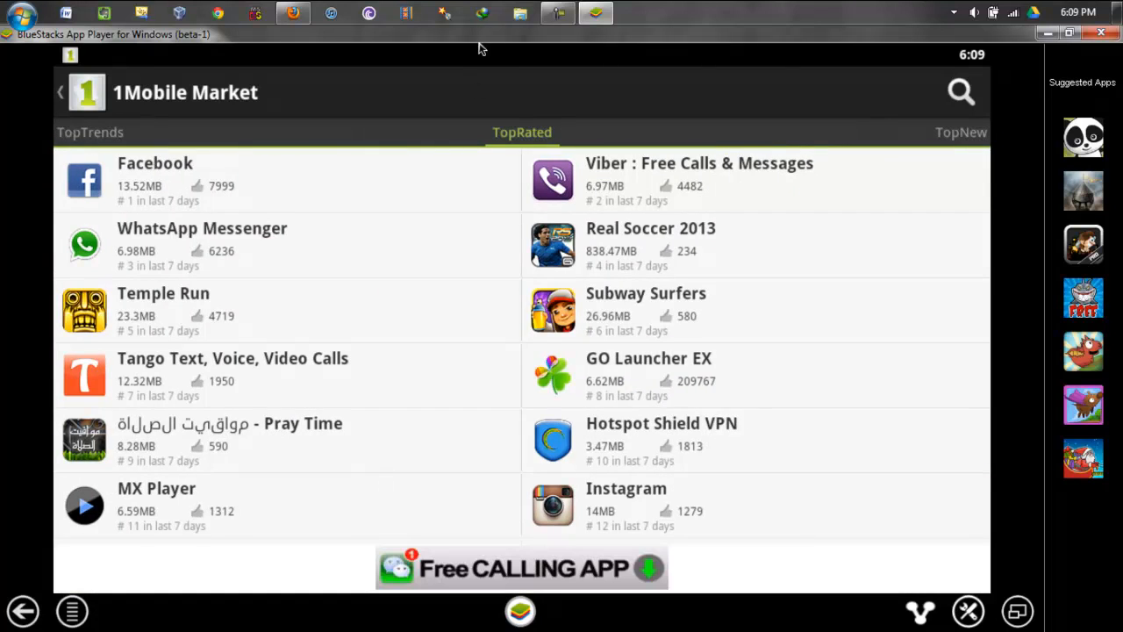
pyautogui.moveTo(401, 294); pyautogui.dragTo(334, 549)
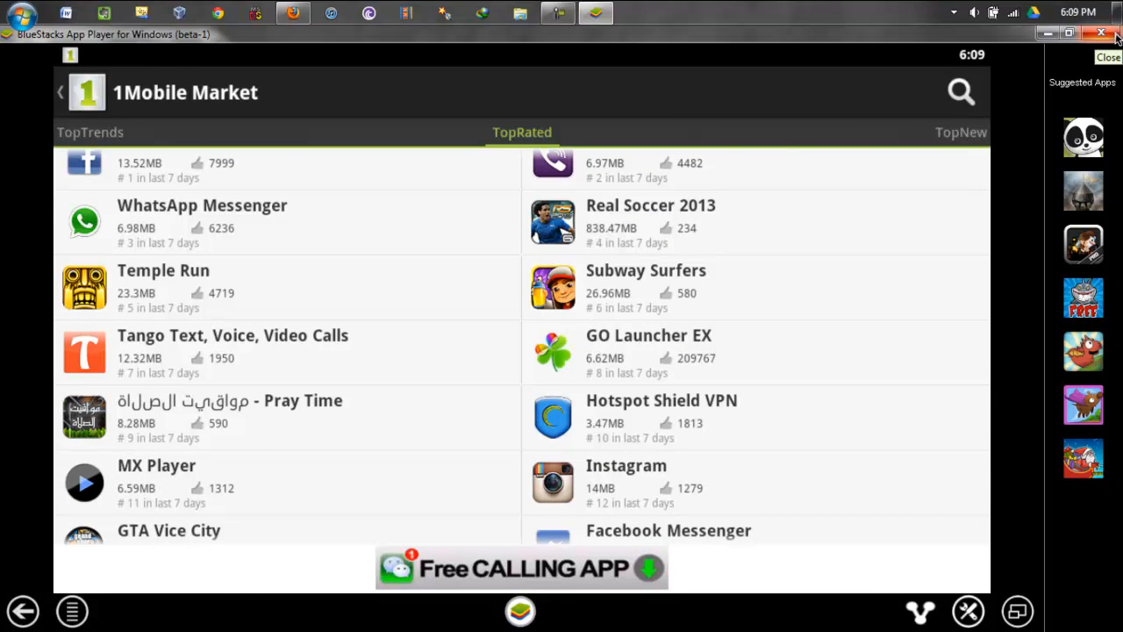
# Step: Close BlueStacks and download the Windows installer from bluestacks.com in Firefox, confirming the duplicate download
pyautogui.click(1109, 33)
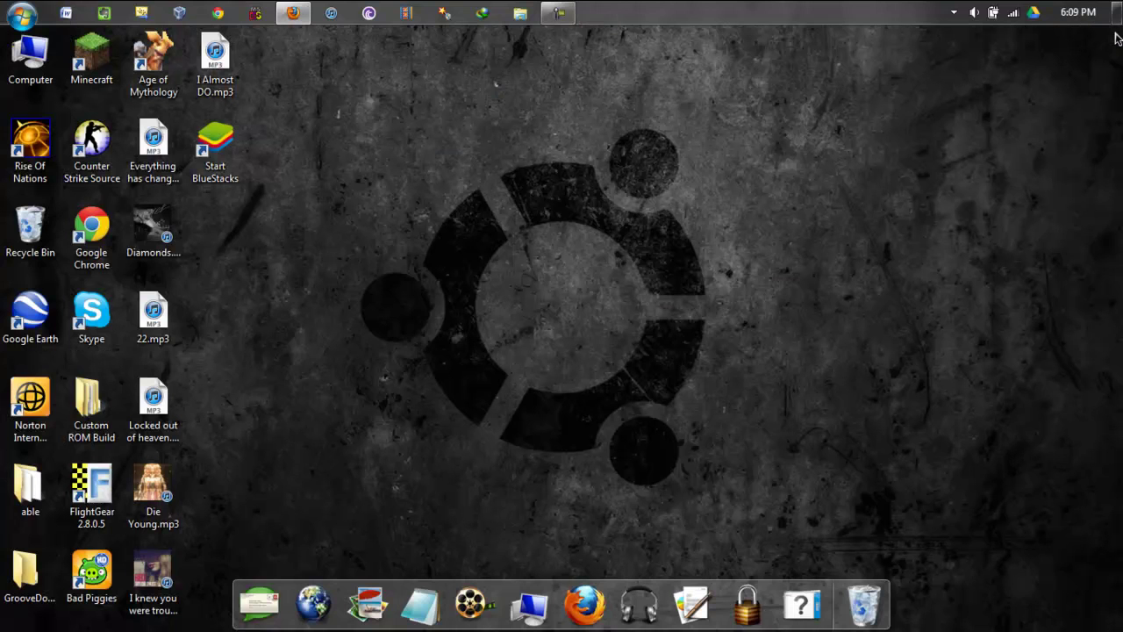
pyautogui.click(293, 12)
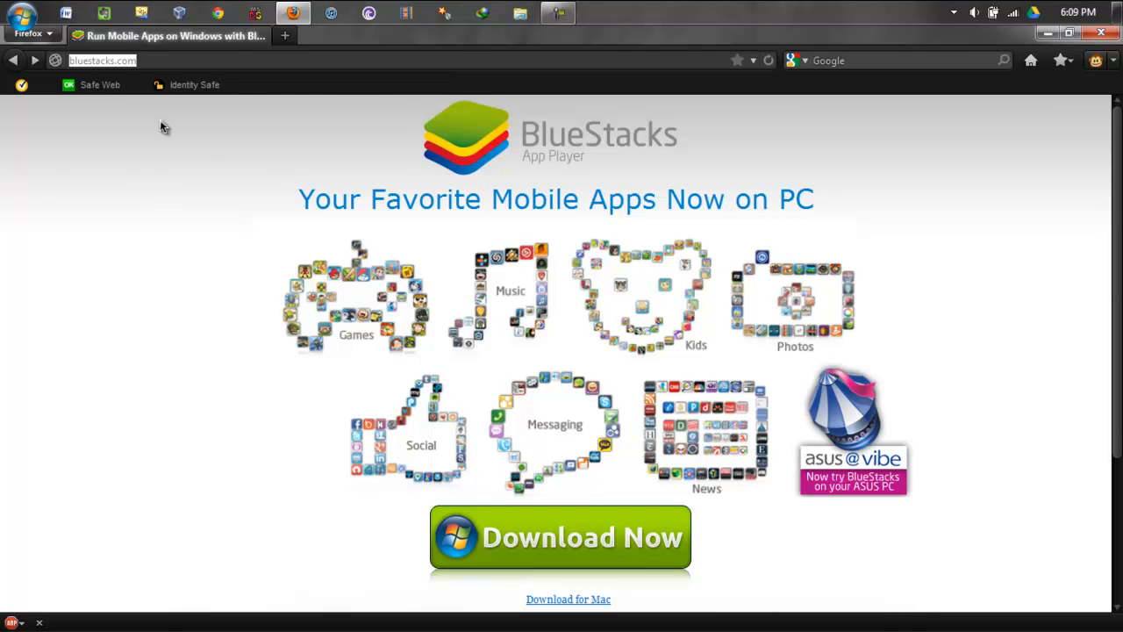
pyautogui.click(167, 62)
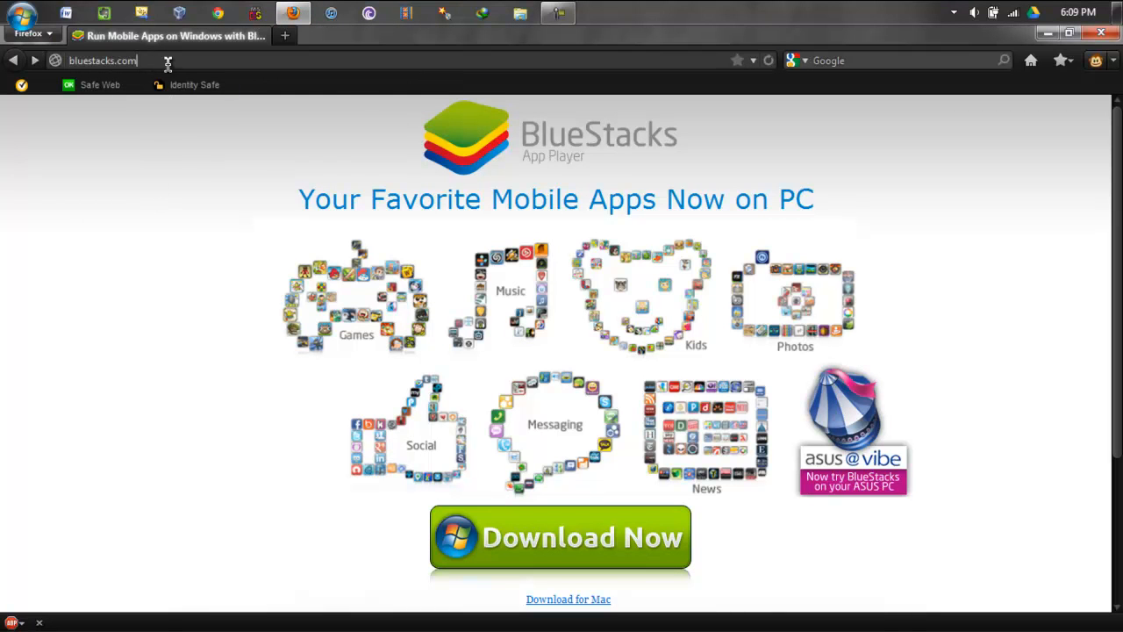
pyautogui.scroll(-3, 1010, 193)
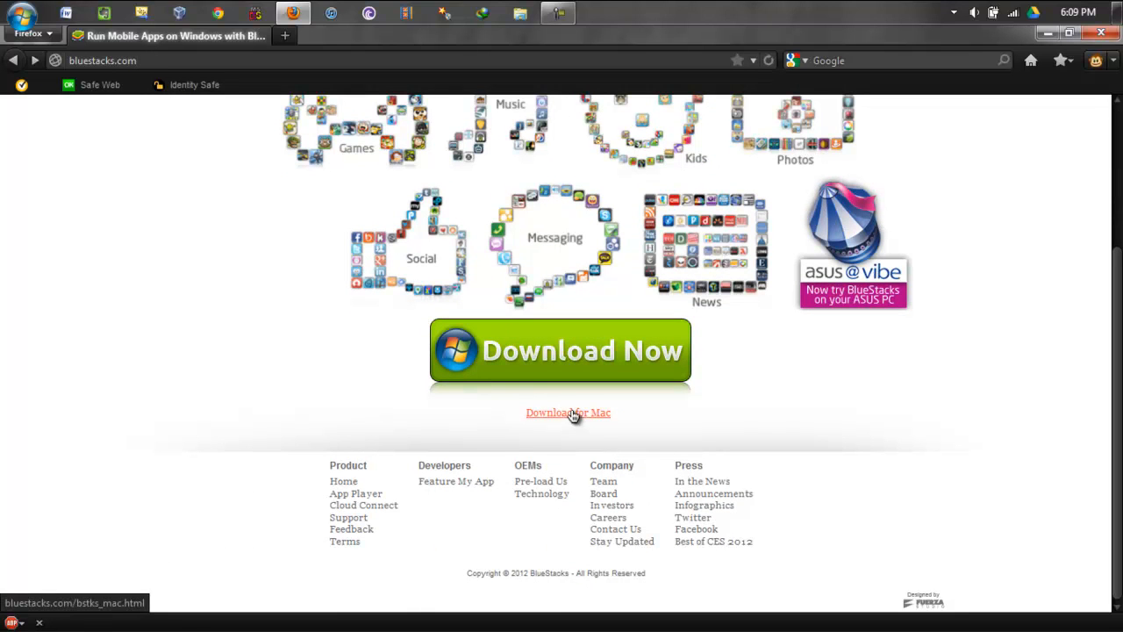
pyautogui.click(623, 347)
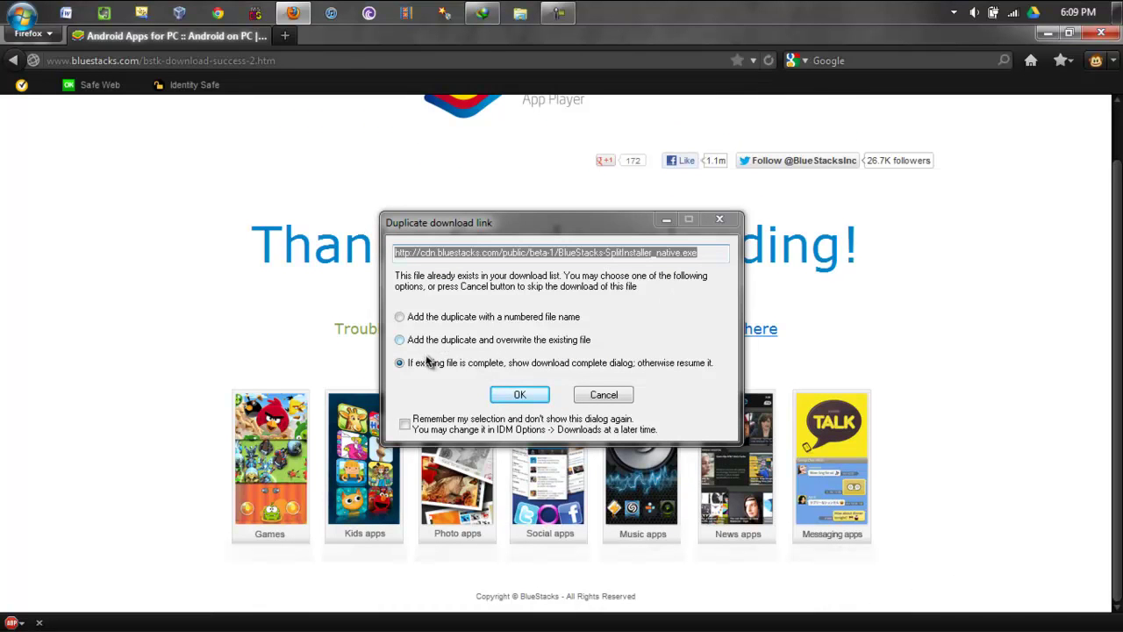
pyautogui.click(540, 399)
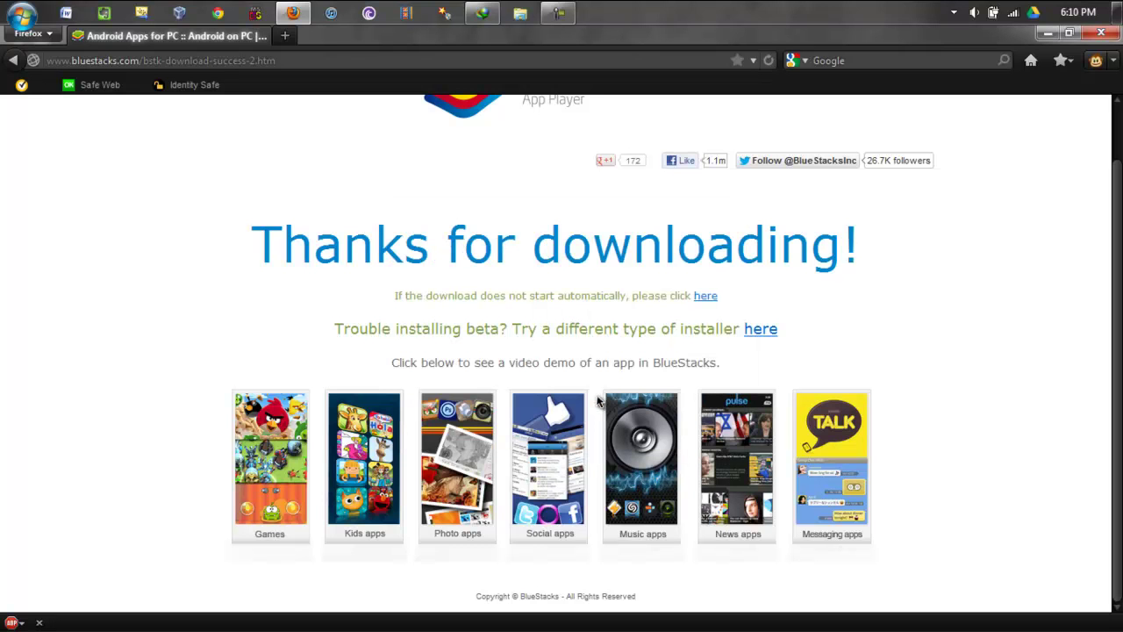
# Step: Close Firefox, then check the battery status and hidden tray icons on the desktop
pyautogui.click(1100, 35)
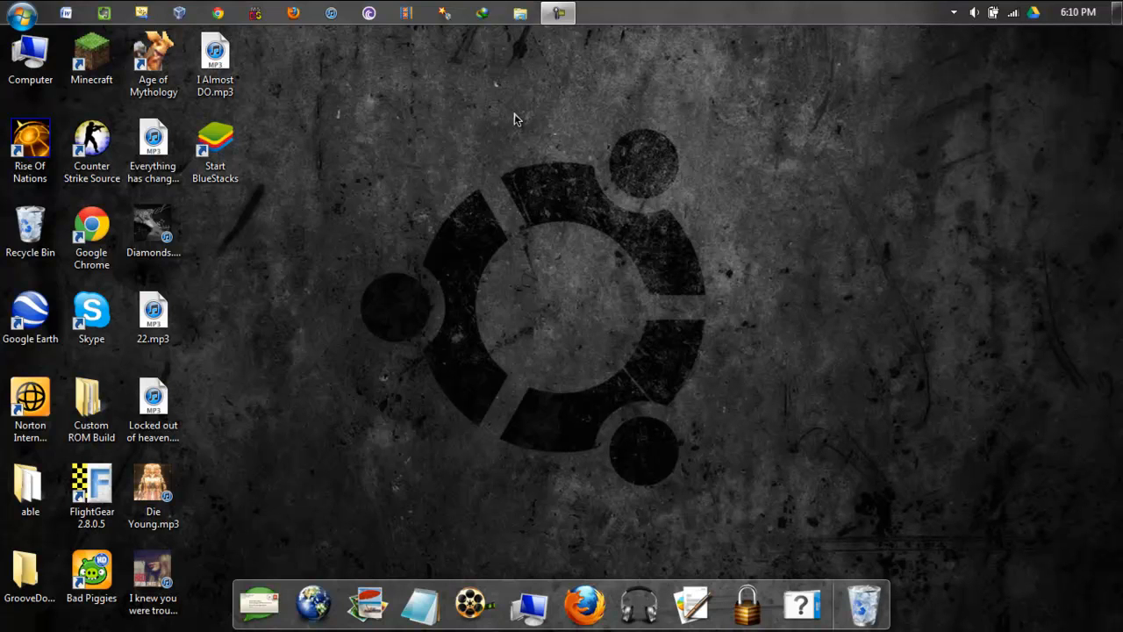
pyautogui.click(993, 12)
pyautogui.click(953, 14)
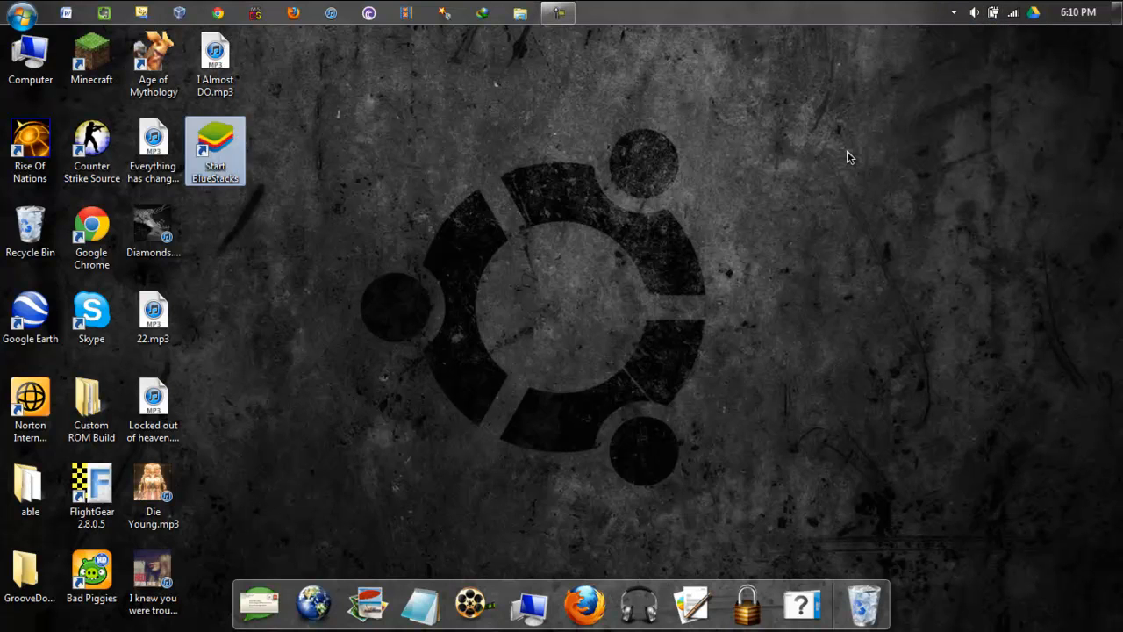
pyautogui.click(955, 14)
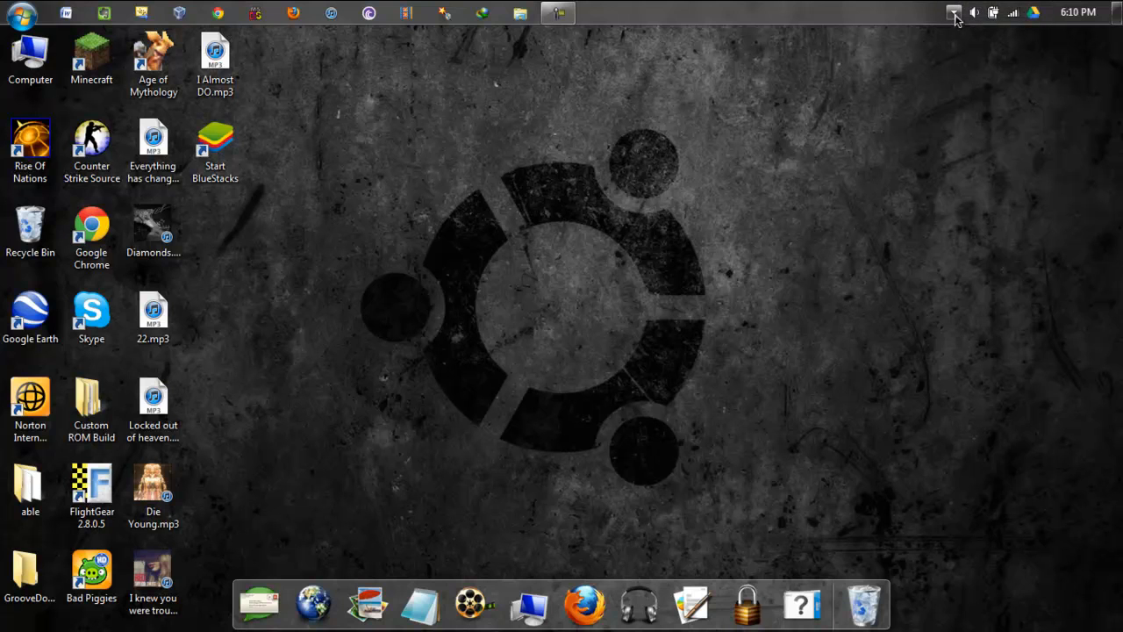